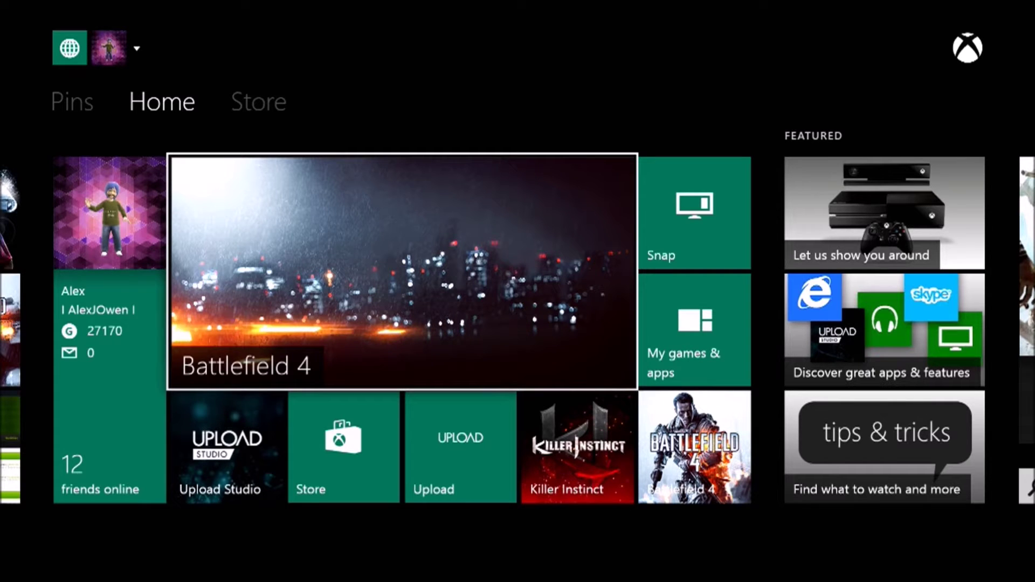
# Start Battlefield 4 from its tile and enter the Multiplayer menu
pyautogui.press('Return')
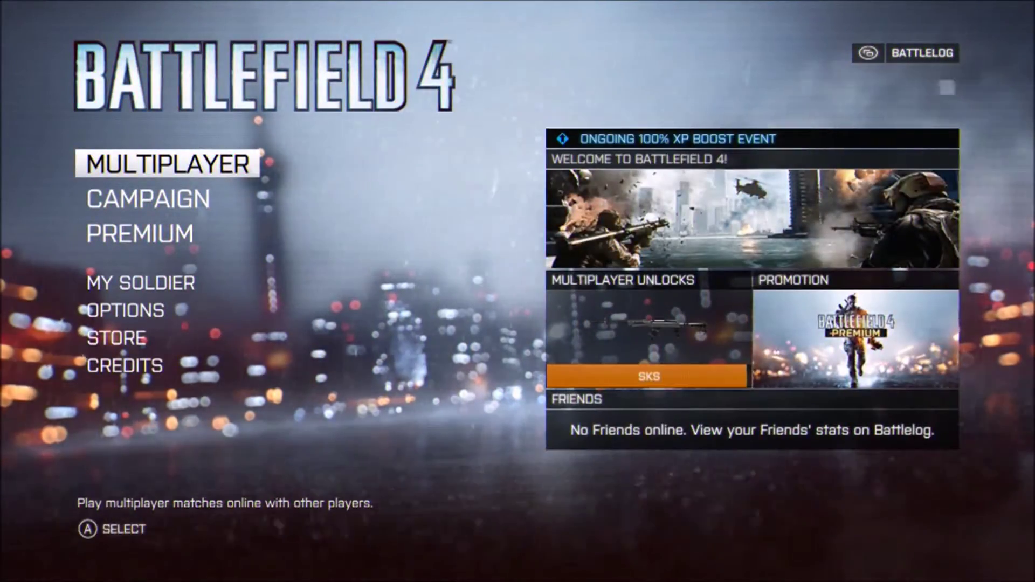
pyautogui.press('Return')
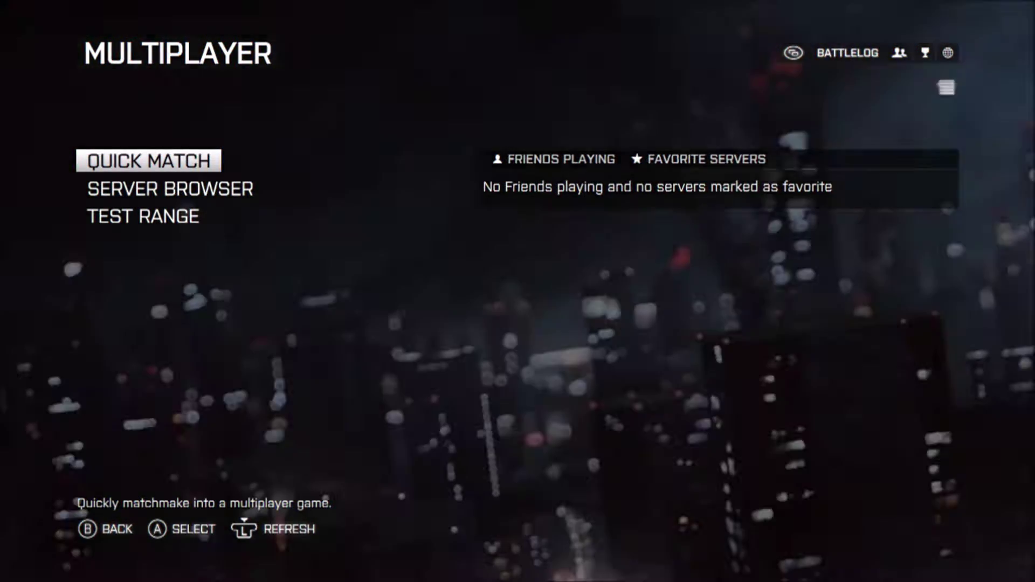
# Start a Team Deathmatch quick match, loading into Rogue Transmission's deploy screen
pyautogui.press('Return')
pyautogui.press('Down')
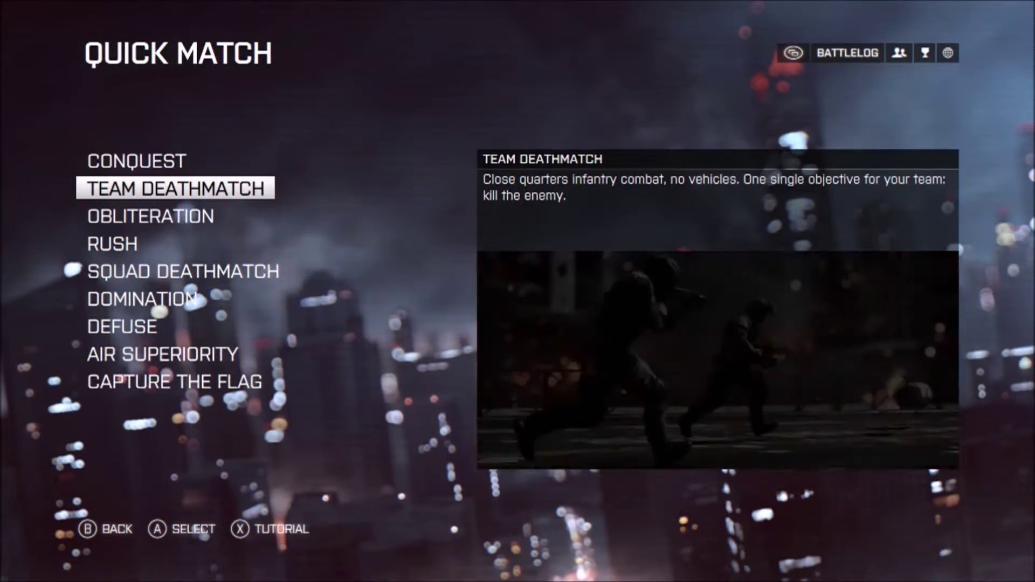
pyautogui.press('Return')
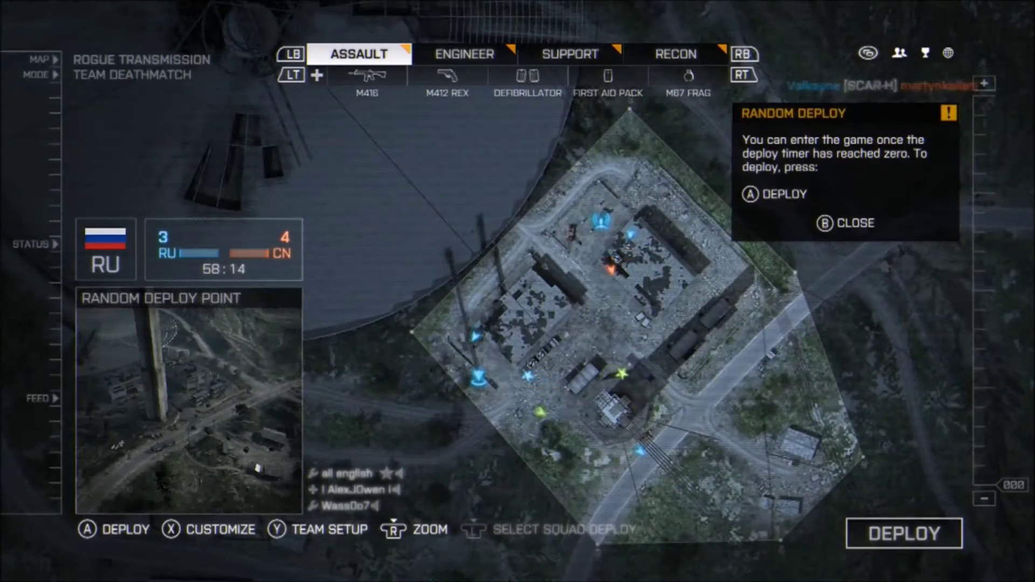
# Switch the soldier to the Support class and deploy into the match
pyautogui.press('Right')
pyautogui.press('Right')
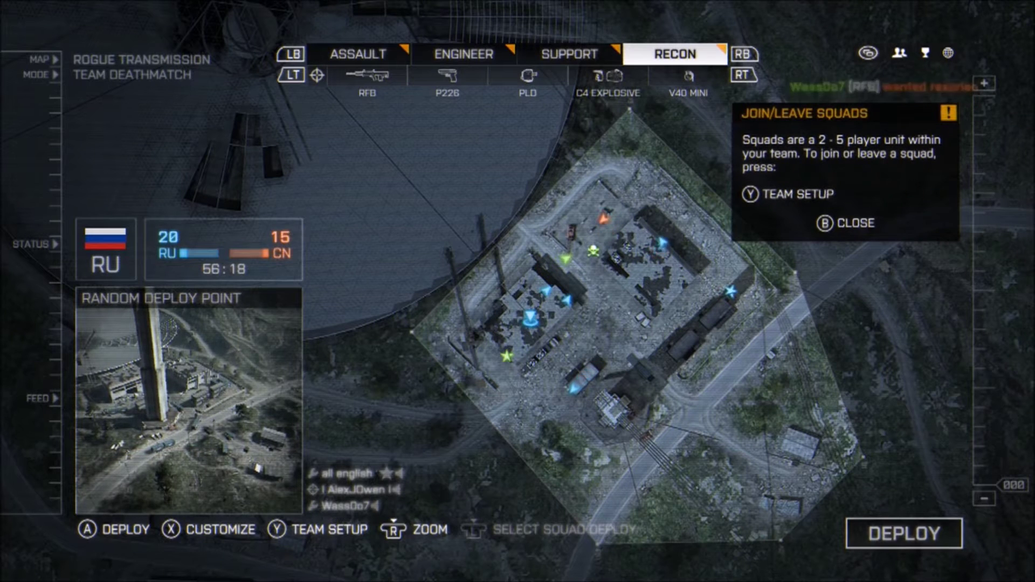
# Return to the Xbox Home screen, leaving Battlefield 4 suspended at the deploy screen
pyautogui.press('super')
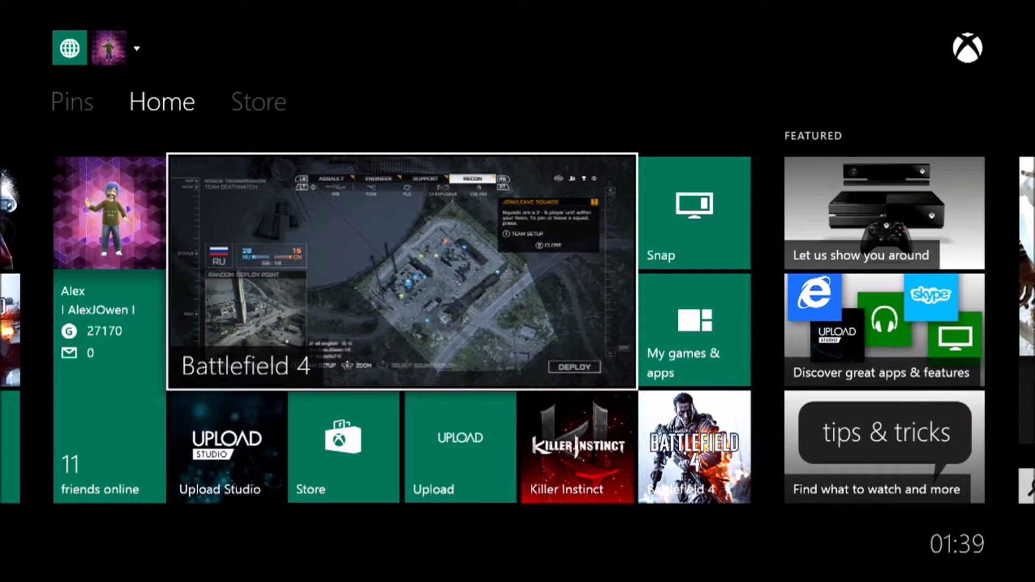
# Go to the Upload Studio tile and begin a Just trim project
pyautogui.press('Down')
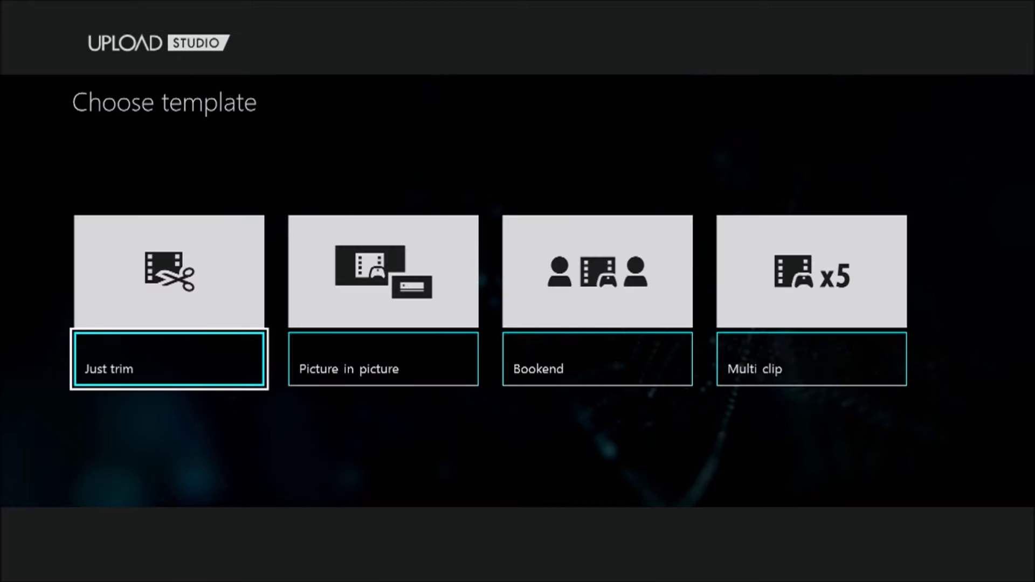
pyautogui.press('Return')
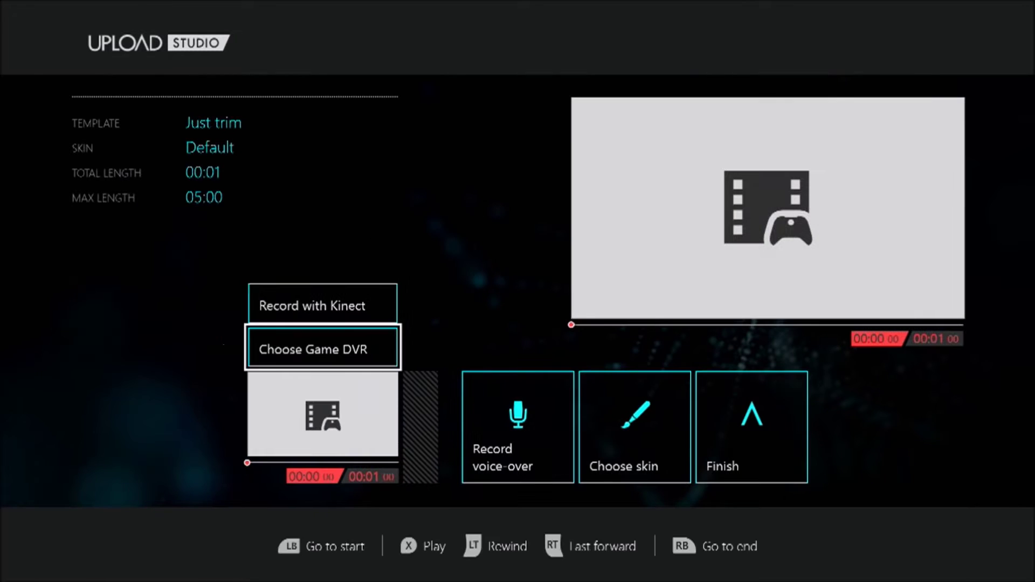
# Add today's 28-second 01:38:24 Battlefield 4 clip untrimmed and finish the project
pyautogui.press('Return')
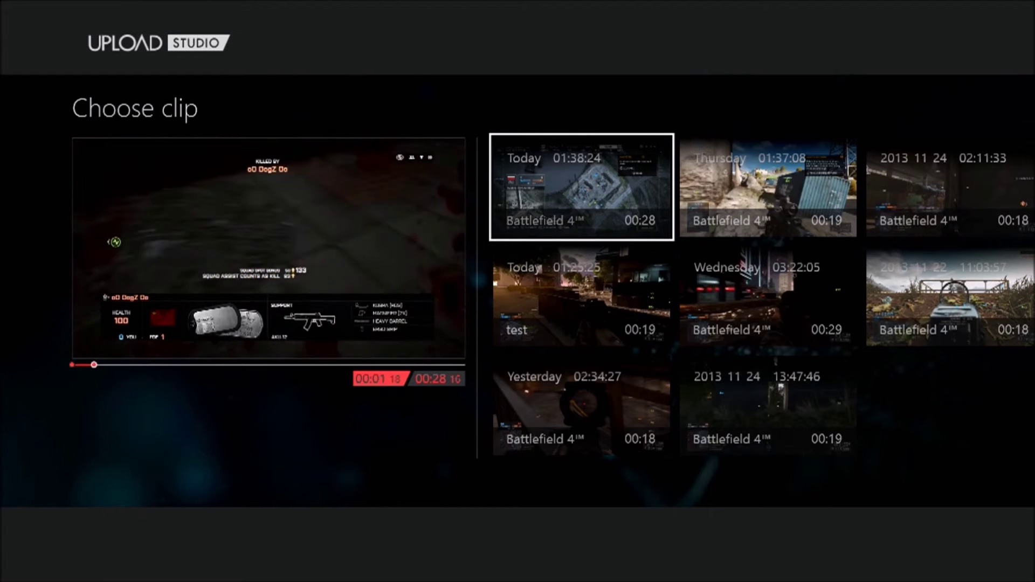
pyautogui.press('Return')
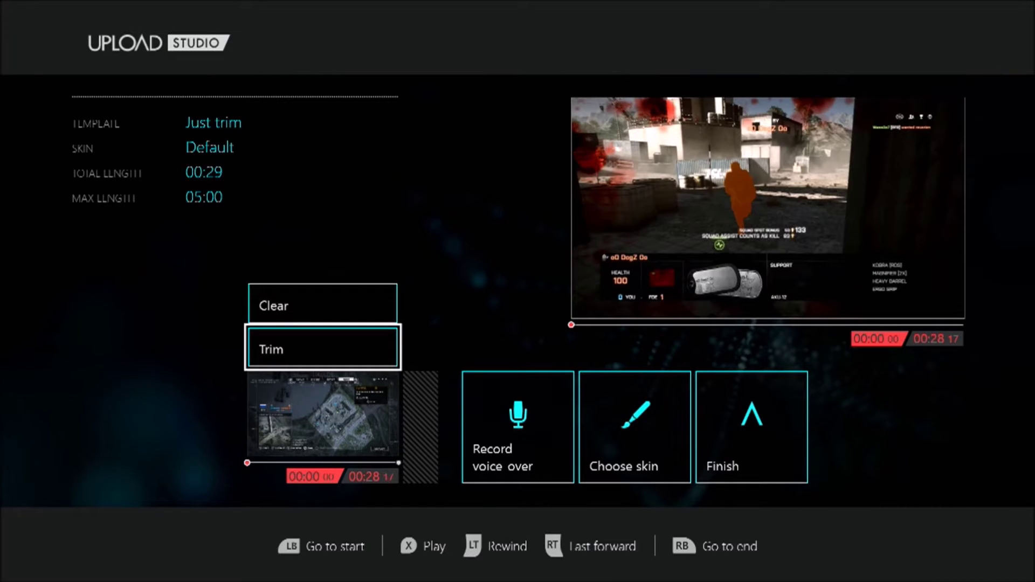
pyautogui.press('Right')
pyautogui.press('Right')
pyautogui.press('Right')
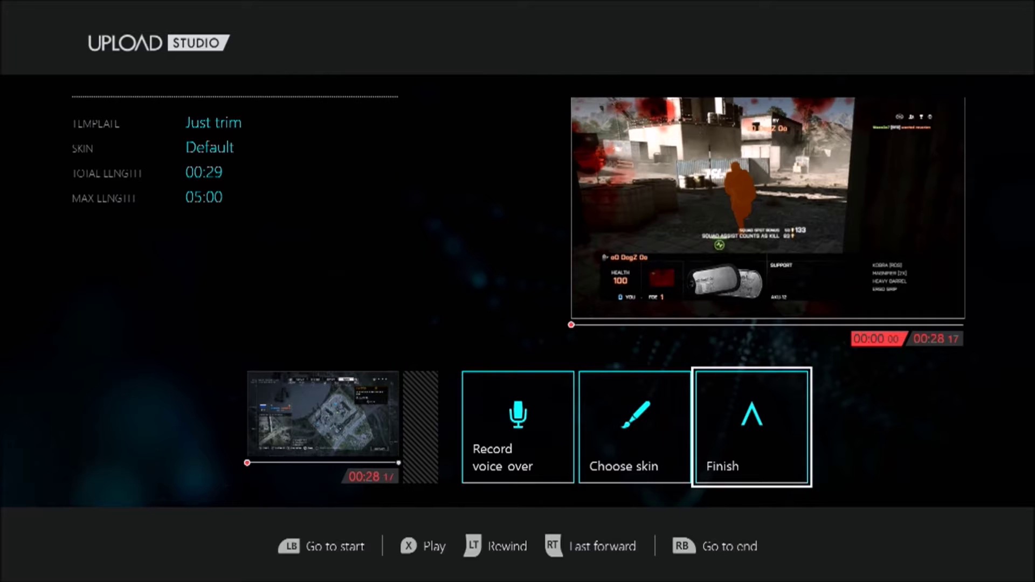
pyautogui.press('Return')
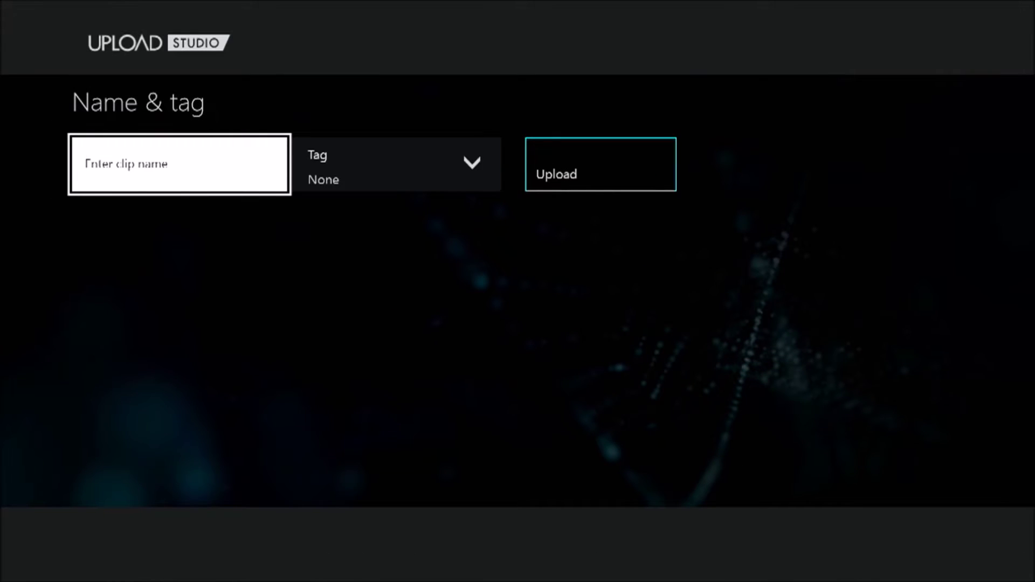
# Name the clip TrST using the on-screen keyboard
pyautogui.press('Return')
pyautogui.press('Left')
pyautogui.press('Left')
pyautogui.press('Left')
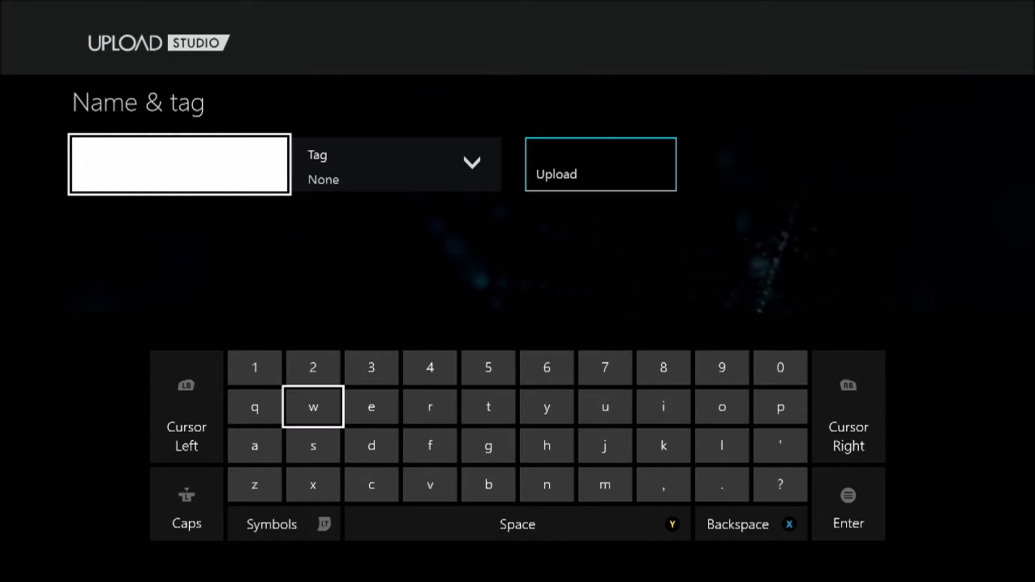
pyautogui.press('shift')
pyautogui.press('Right')
pyautogui.press('Right')
pyautogui.press('Right')
pyautogui.press('Return')
pyautogui.press('Left')
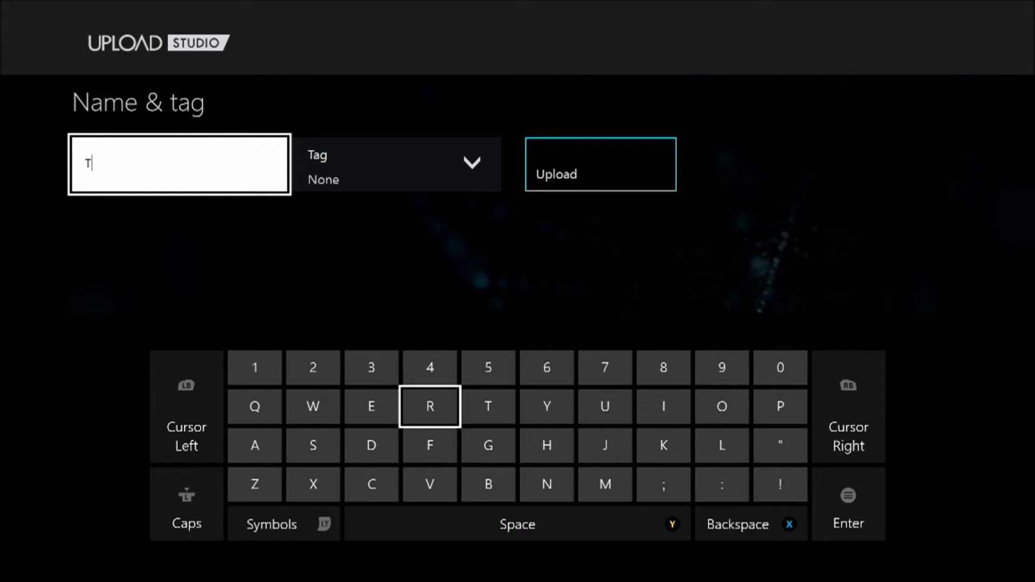
pyautogui.press('Return')
pyautogui.press('Left')
pyautogui.press('Left')
pyautogui.press('Down')
pyautogui.press('Return')
pyautogui.press('Right')
pyautogui.press('Right')
pyautogui.press('Up')
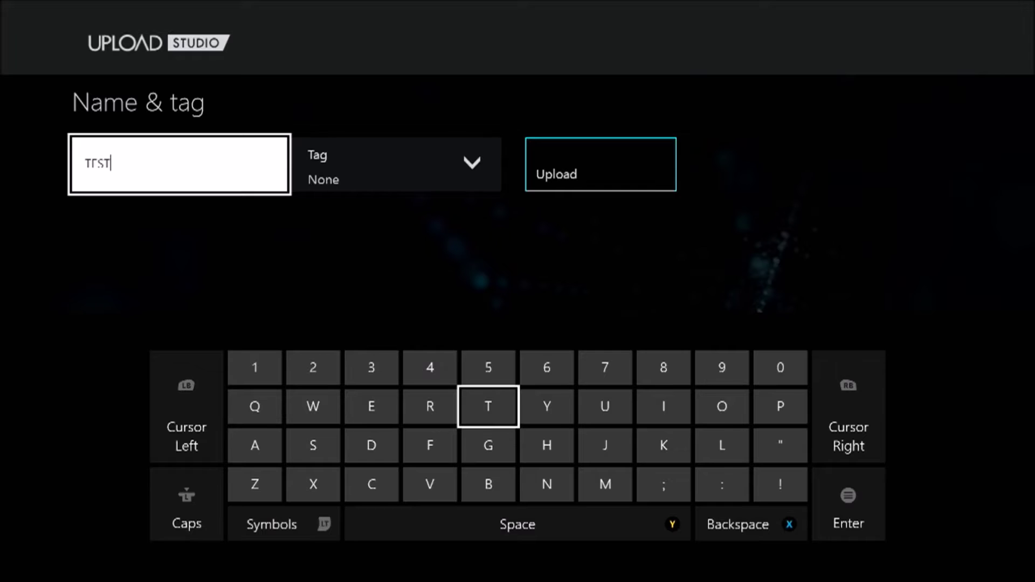
pyautogui.press('Menu')
# Browse the tag categories, leave the clip untagged, and start the upload
pyautogui.press('Return')
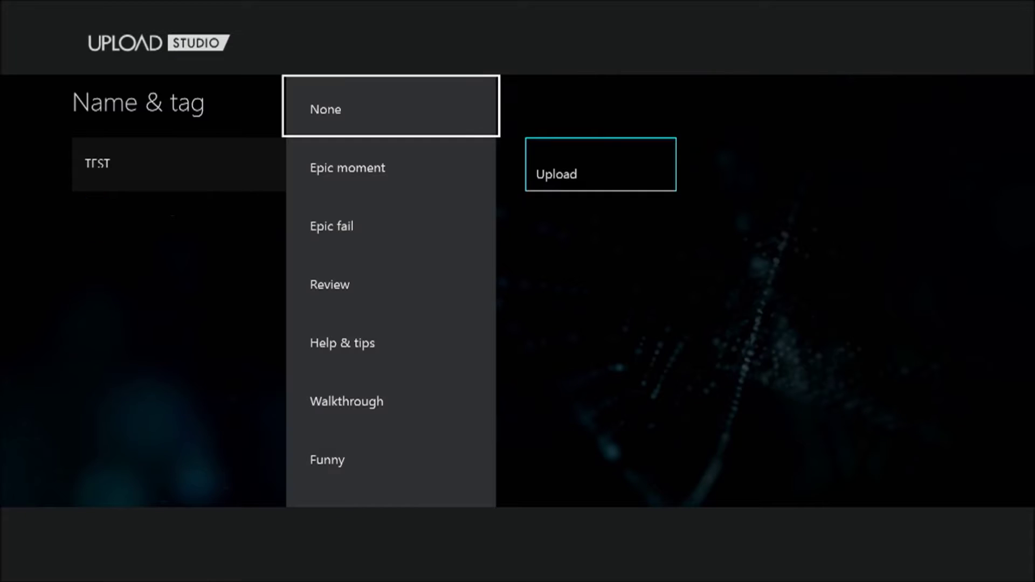
pyautogui.press('Down')
pyautogui.press('Down')
pyautogui.press('Down')
pyautogui.press('Down')
pyautogui.press('Up')
pyautogui.press('Down')
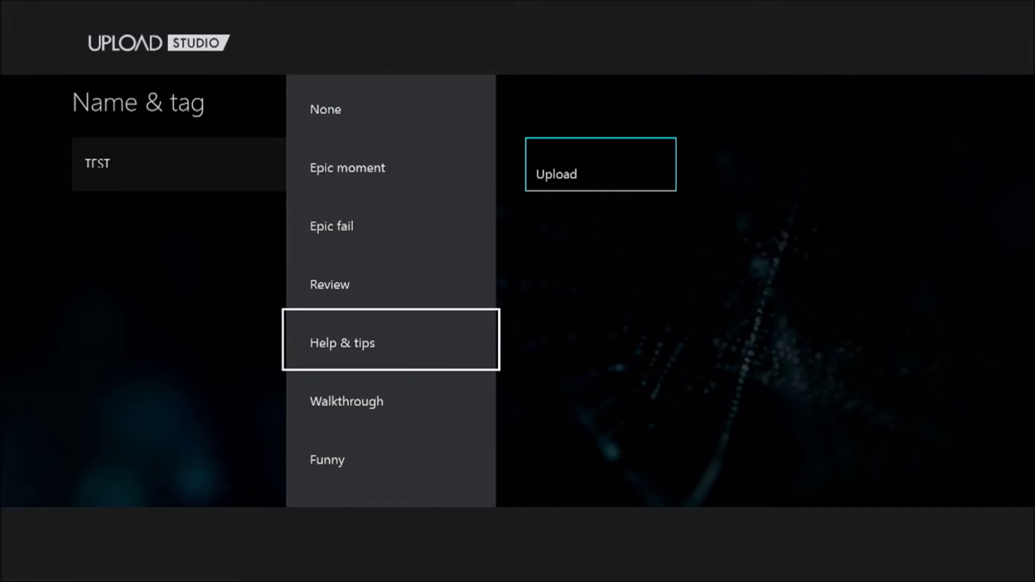
pyautogui.press('Down')
pyautogui.press('Down')
pyautogui.press('Up')
pyautogui.press('Up')
pyautogui.press('Up')
pyautogui.press('Up')
pyautogui.press('Up')
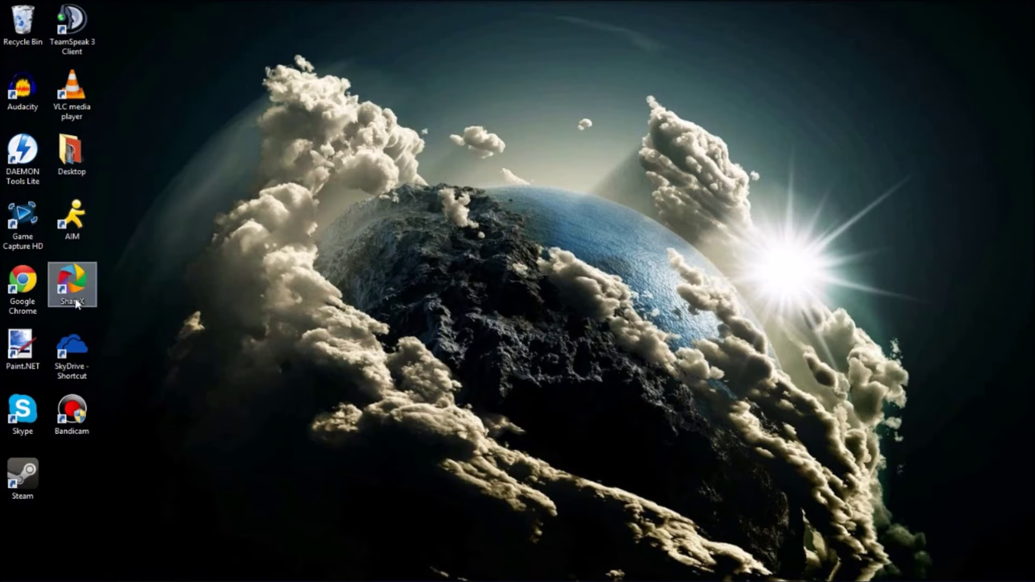
# Browse to SkyDrive > Pictures > Xbox Game DVR and select Upload Studio 1.mp4
pyautogui.doubleClick(74, 358)
pyautogui.doubleClick(437, 212)
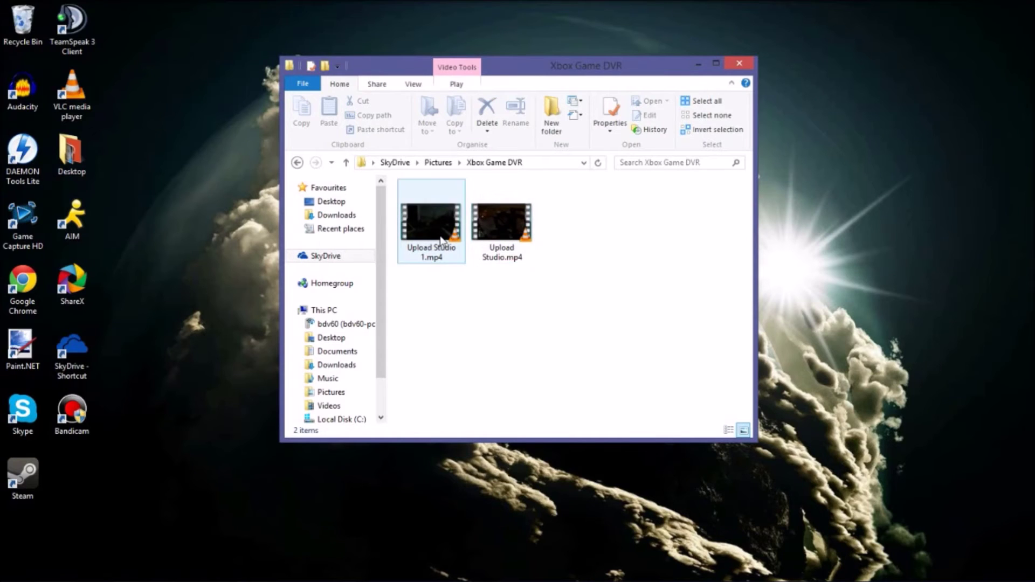
pyautogui.click(442, 240)
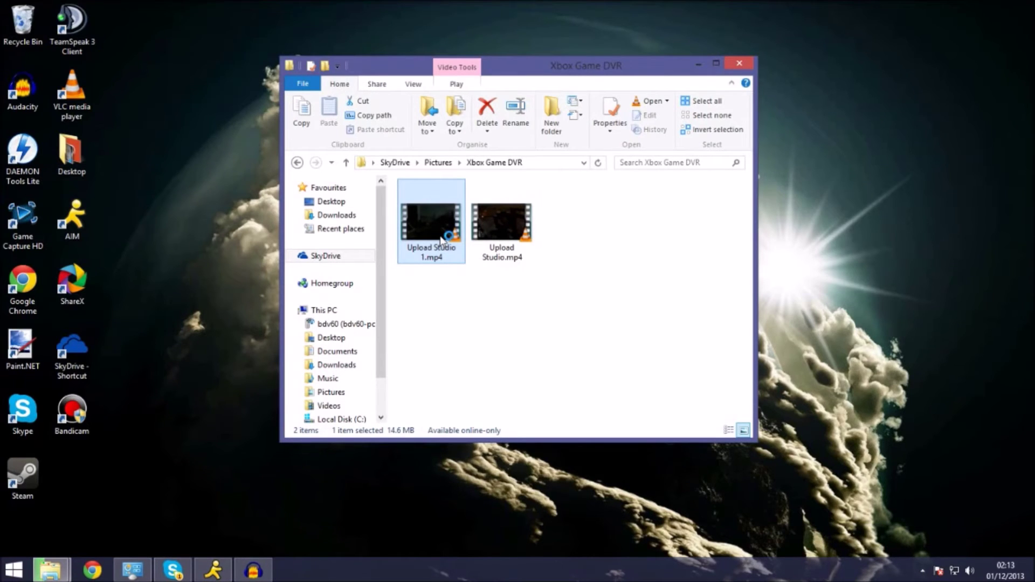
# Wait for Upload Studio 1.mp4 to finish downloading, then open it for playback
pyautogui.moveTo(50, 571)
pyautogui.click(225, 496)
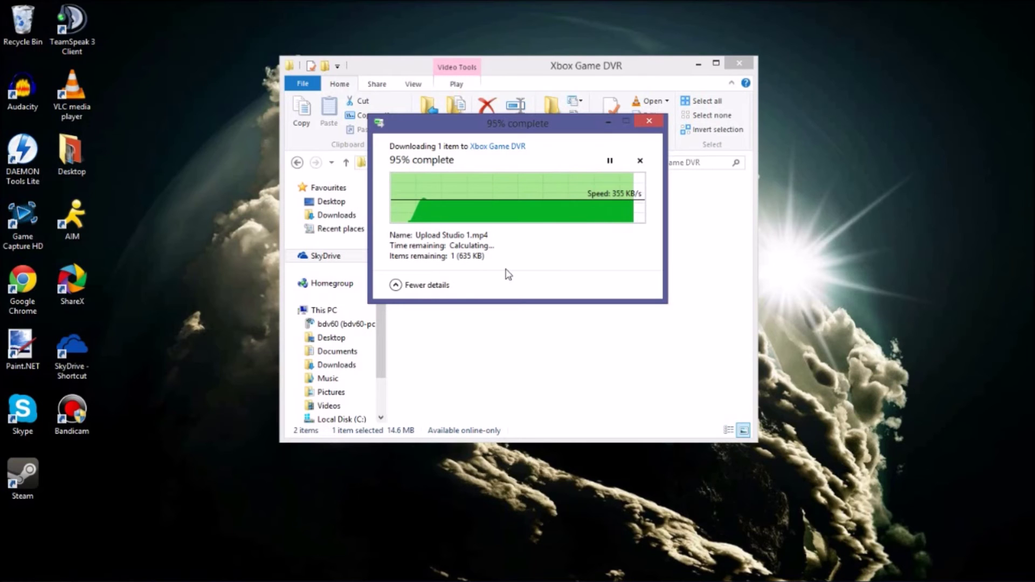
pyautogui.press('Return')
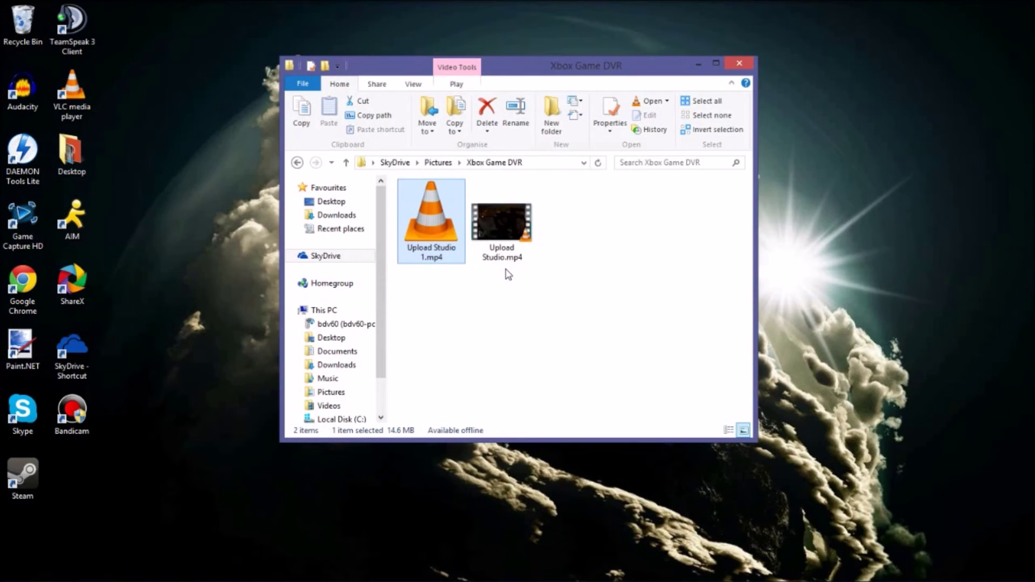
pyautogui.press('Return')
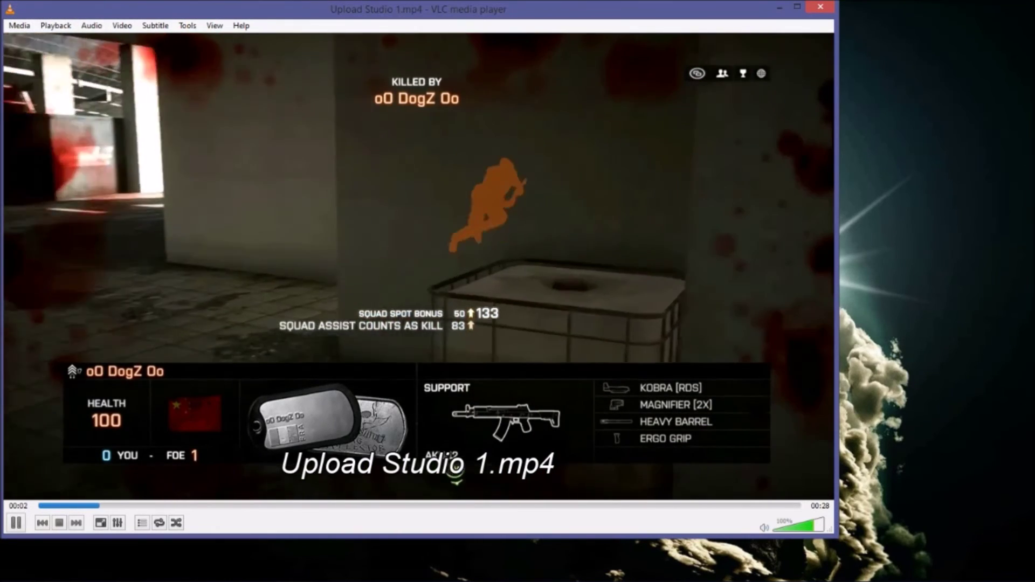